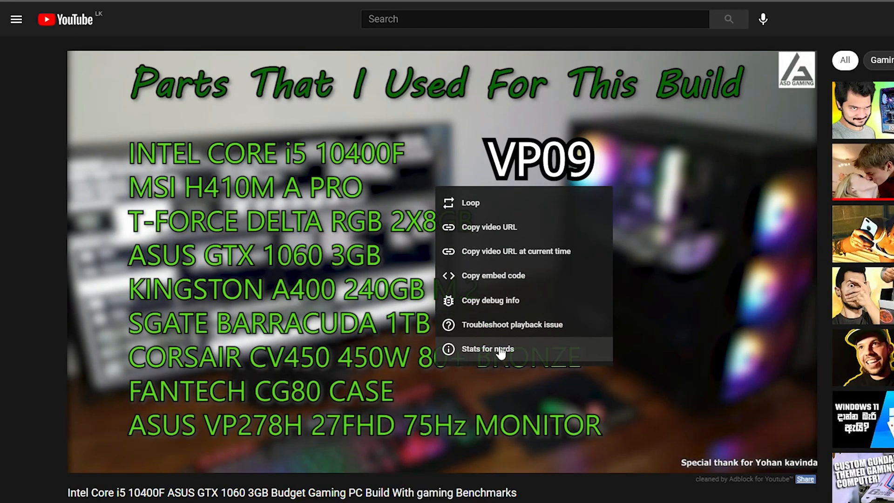
# Show Stats for nerds on the Intel Core i5 10400F build video and open its playback quality options
pyautogui.click(501, 353)
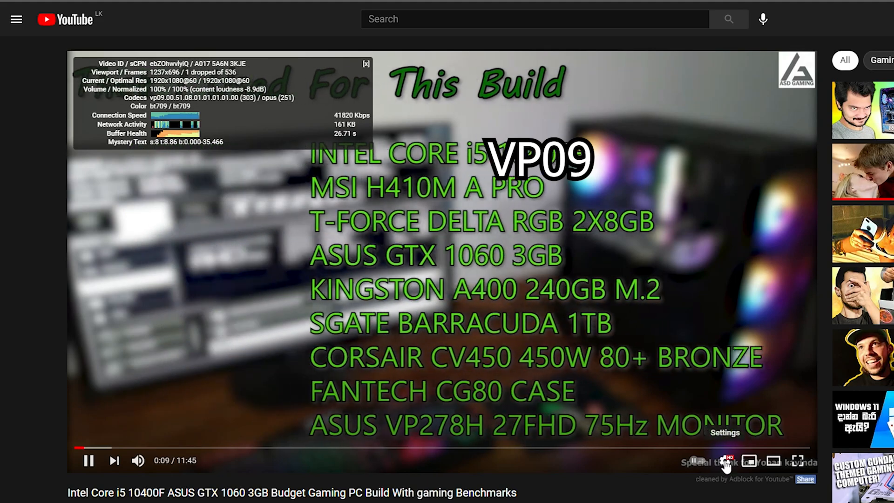
pyautogui.click(725, 461)
pyautogui.click(755, 422)
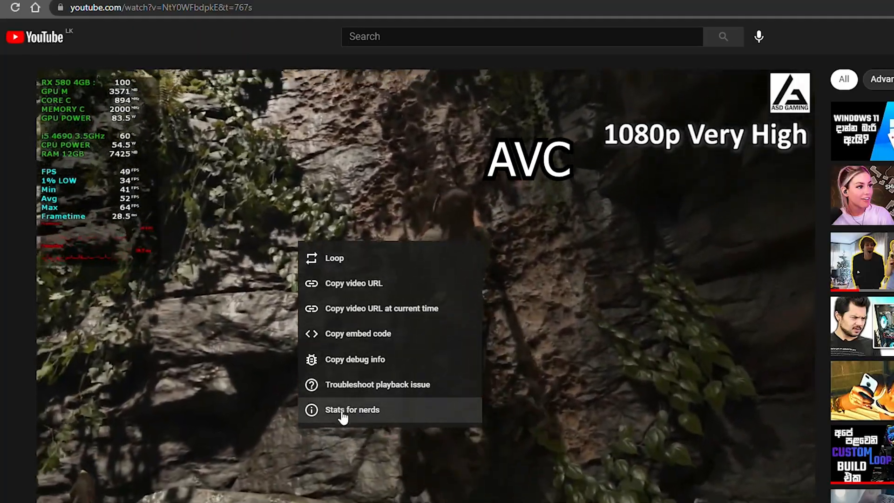
# Show Stats for nerds on the 1080p Very High gameplay video and open its playback quality options
pyautogui.click(343, 412)
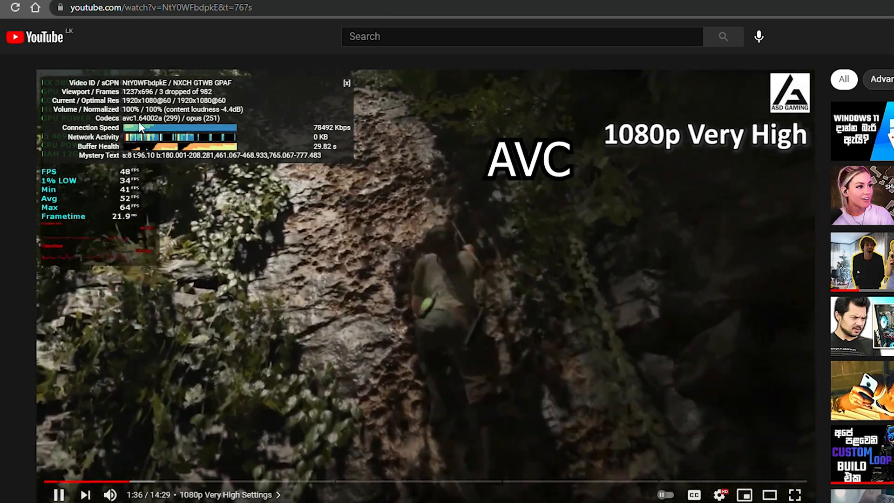
pyautogui.click(719, 494)
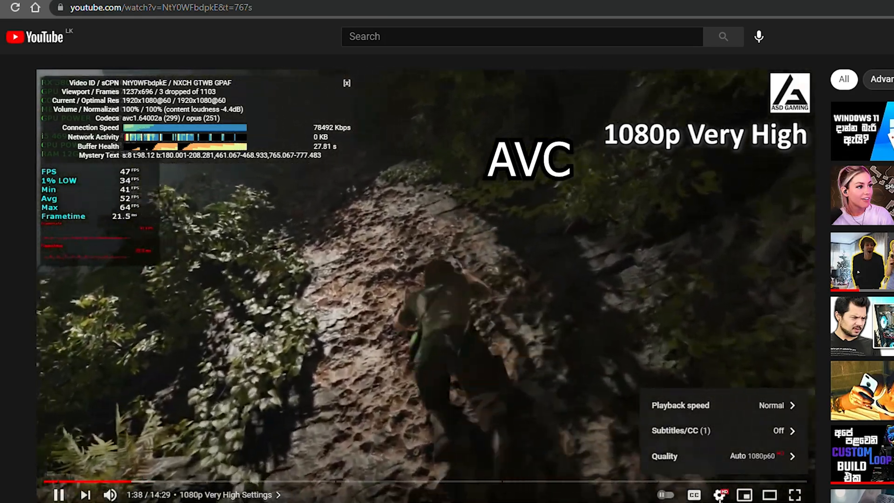
pyautogui.click(769, 457)
pyautogui.click(768, 461)
pyautogui.click(483, 350)
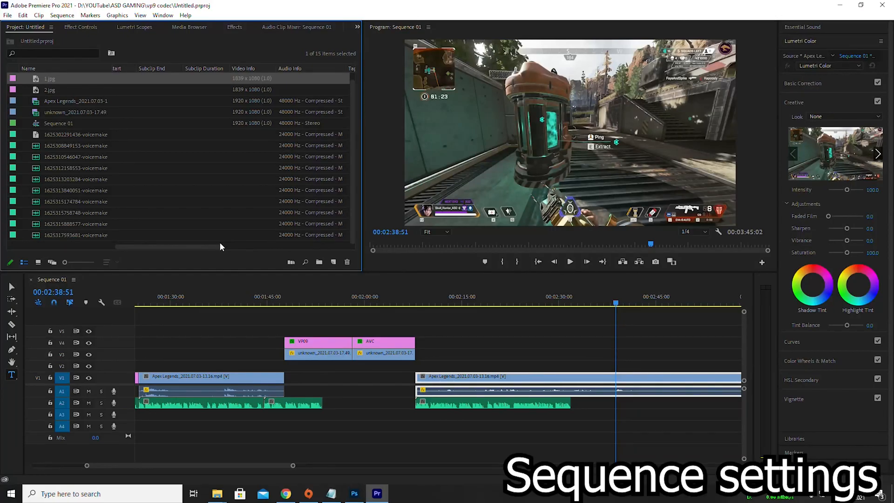
# Switch to Premiere Pro and start a new sequence with the custom 1080p60fps preset
pyautogui.rightClick(247, 244)
pyautogui.moveTo(282, 288)
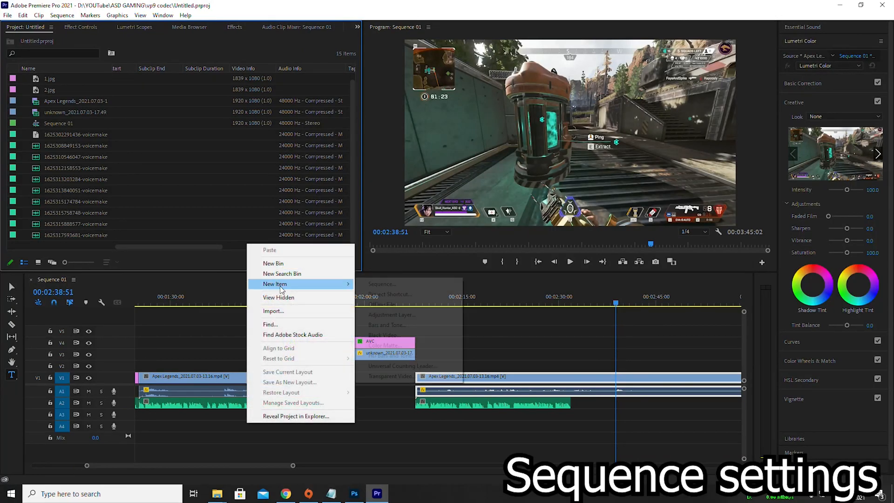
pyautogui.click(383, 287)
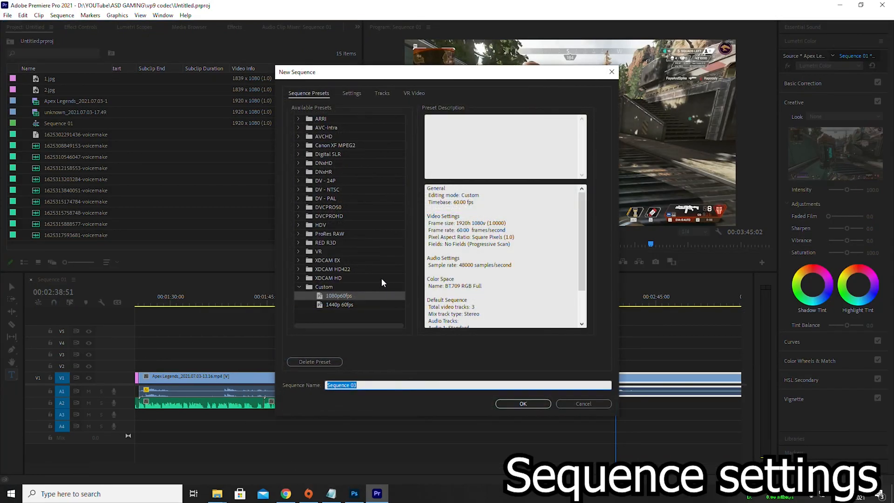
pyautogui.click(338, 305)
pyautogui.click(347, 297)
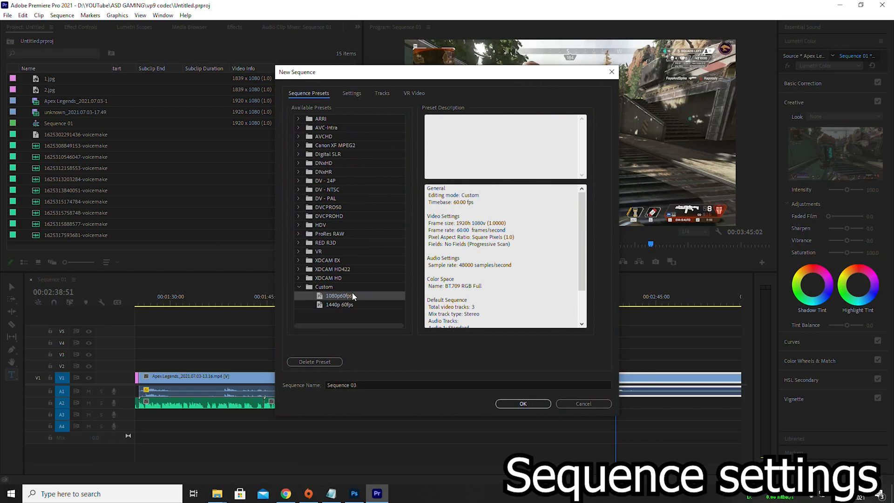
# Enable Maximum Bit Depth and Maximum Render Quality in the new sequence's settings, acknowledging each warning
pyautogui.click(352, 92)
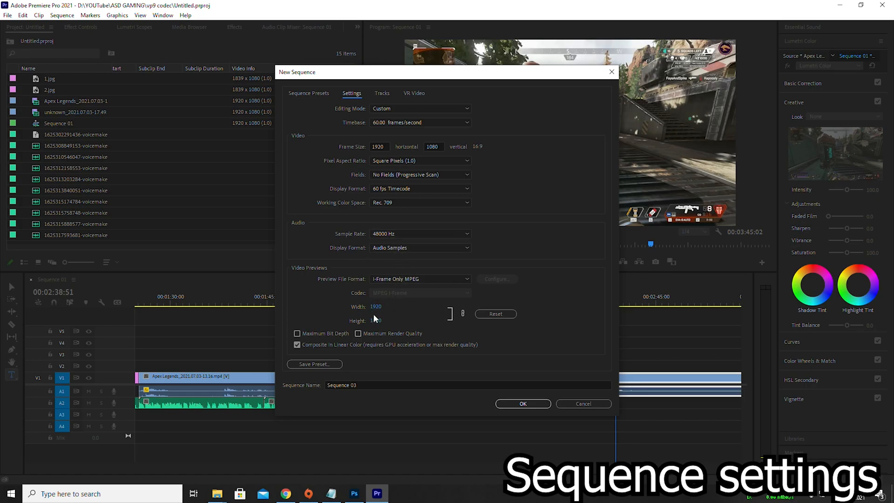
pyautogui.click(298, 334)
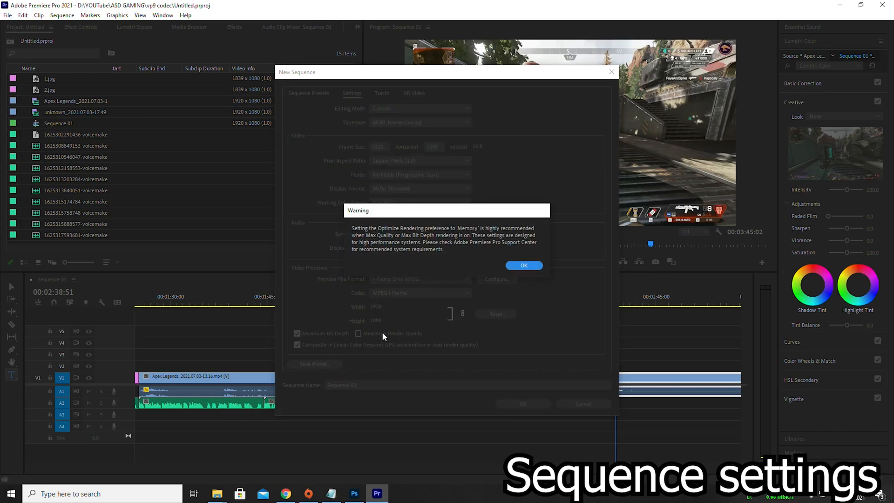
pyautogui.click(524, 266)
pyautogui.click(375, 335)
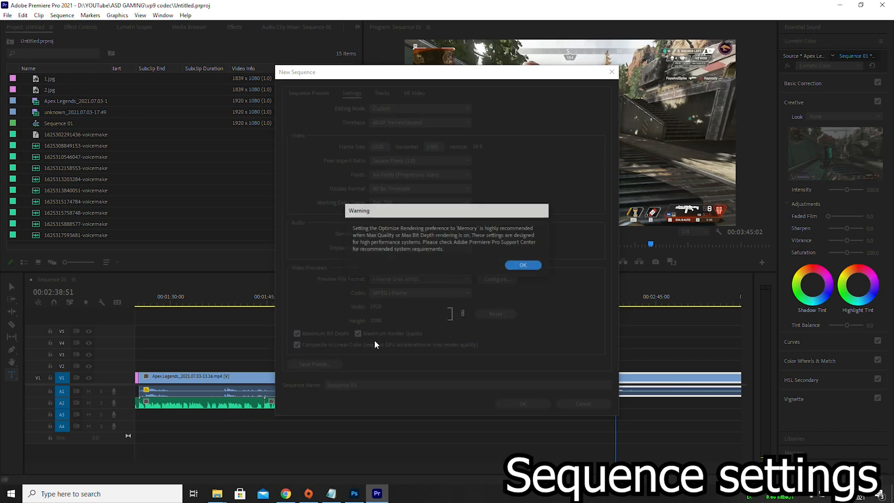
pyautogui.click(525, 266)
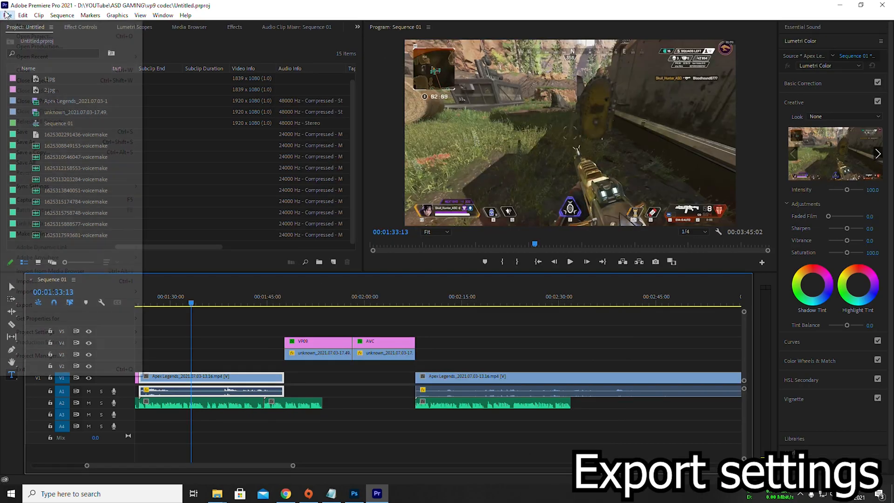
# Open the media export settings for Sequence 01 and apply the 1440p 30bit 60fps preset
pyautogui.click(8, 15)
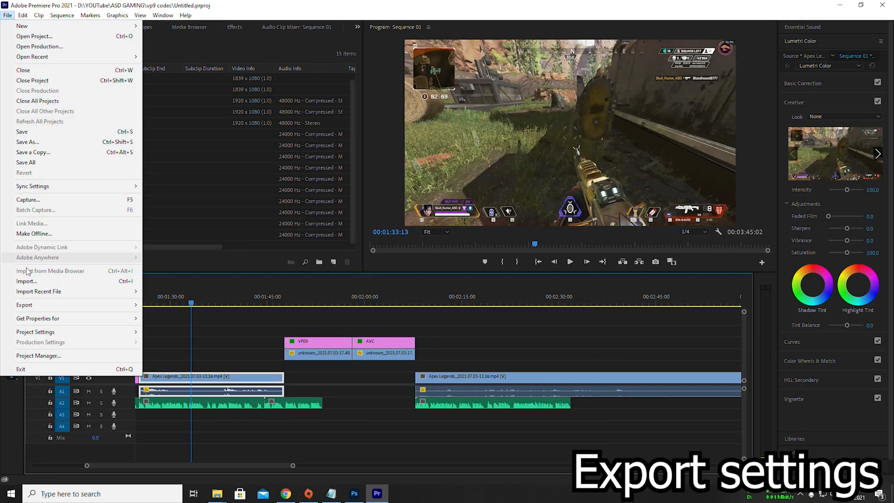
pyautogui.moveTo(48, 309)
pyautogui.click(164, 305)
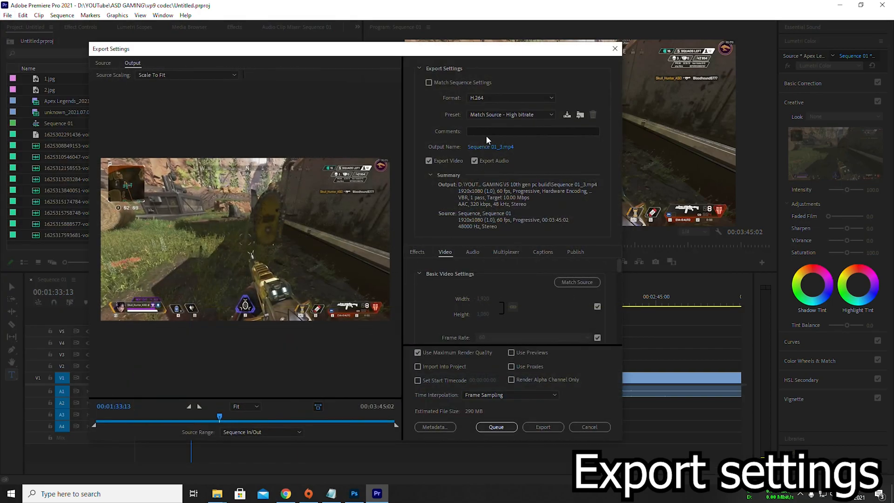
pyautogui.click(501, 113)
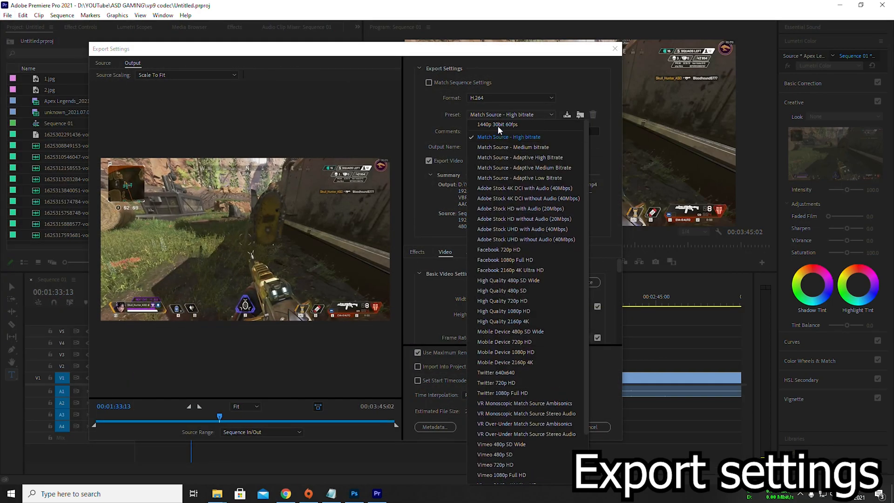
pyautogui.click(499, 125)
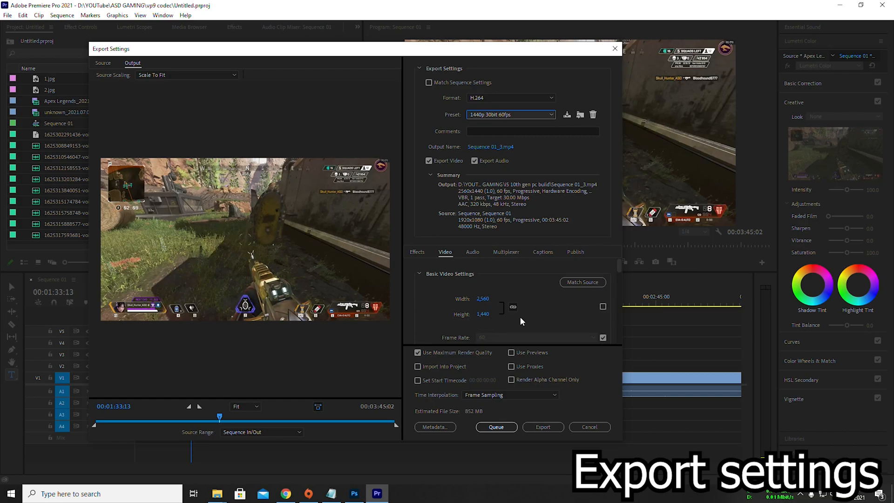
# Set the export's bitrate encoding to VBR, 2 pass and review the target and maximum bitrates
pyautogui.moveTo(621, 271); pyautogui.dragTo(619, 284)
pyautogui.click(423, 290)
pyautogui.moveTo(620, 278); pyautogui.dragTo(620, 288)
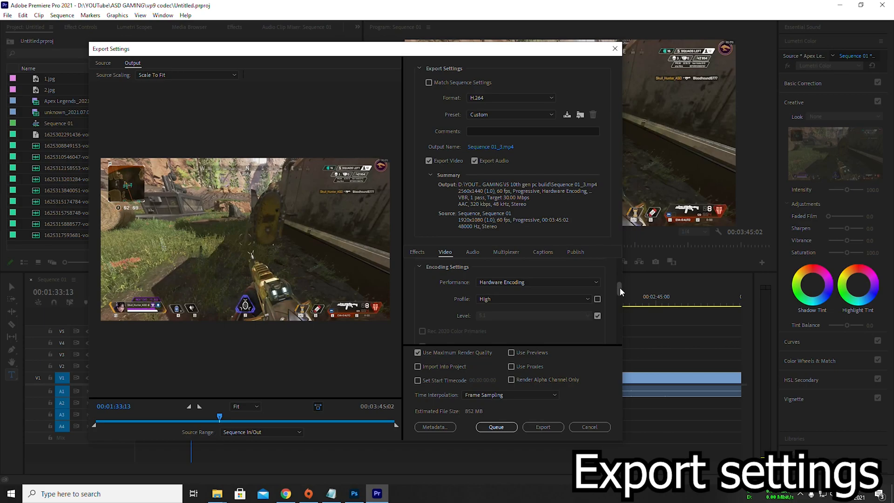
pyautogui.moveTo(620, 287); pyautogui.dragTo(620, 328)
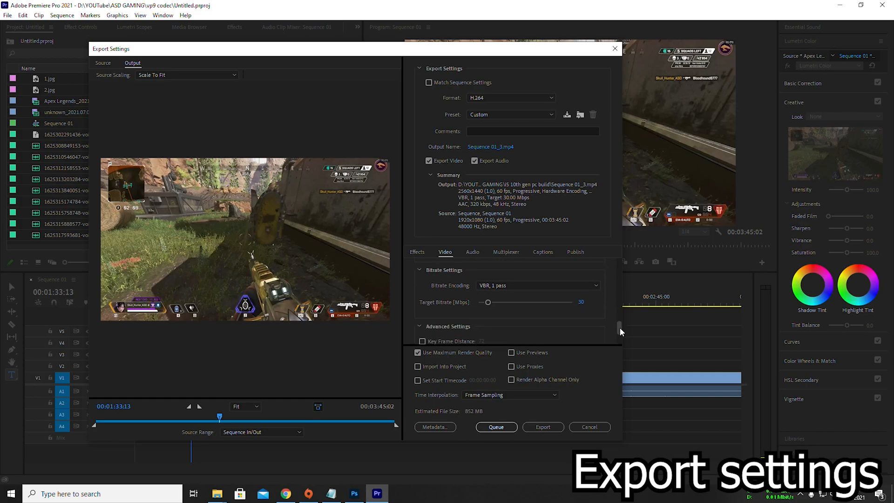
pyautogui.click(536, 285)
pyautogui.click(516, 317)
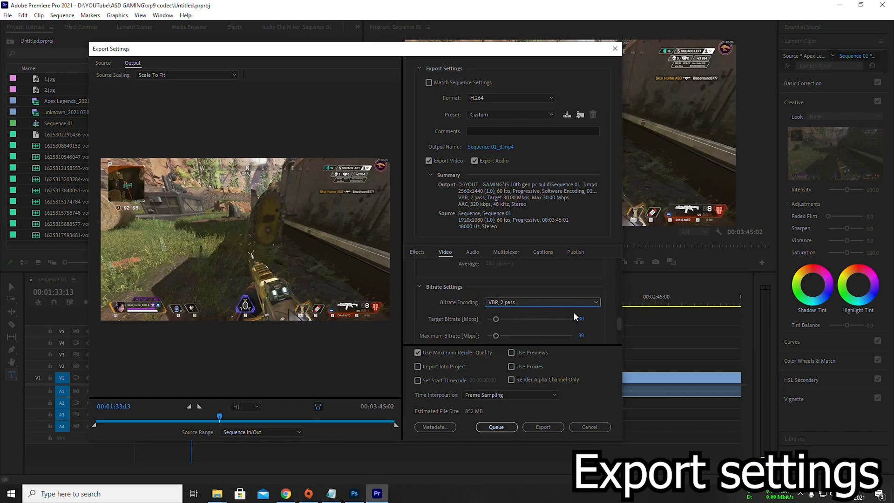
pyautogui.scroll(-1, 541, 308)
pyautogui.scroll(-1, 498, 272)
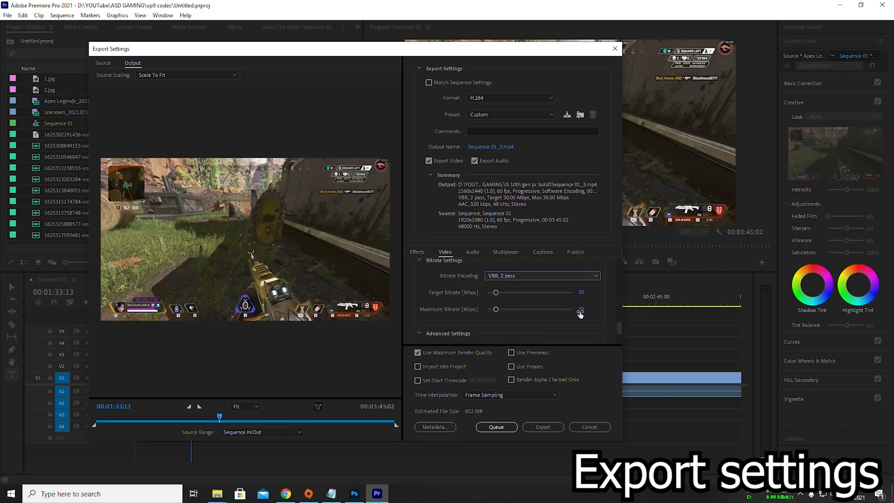
pyautogui.scroll(-3, 600, 315)
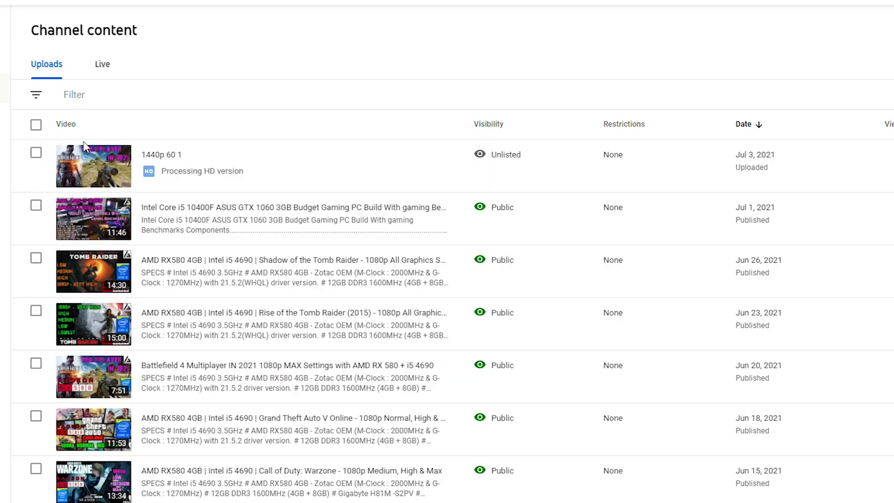
# Switch to YouTube Studio, start a feedback report and highlight the "1440p 60 1" upload in its screenshot
pyautogui.moveTo(169, 182)
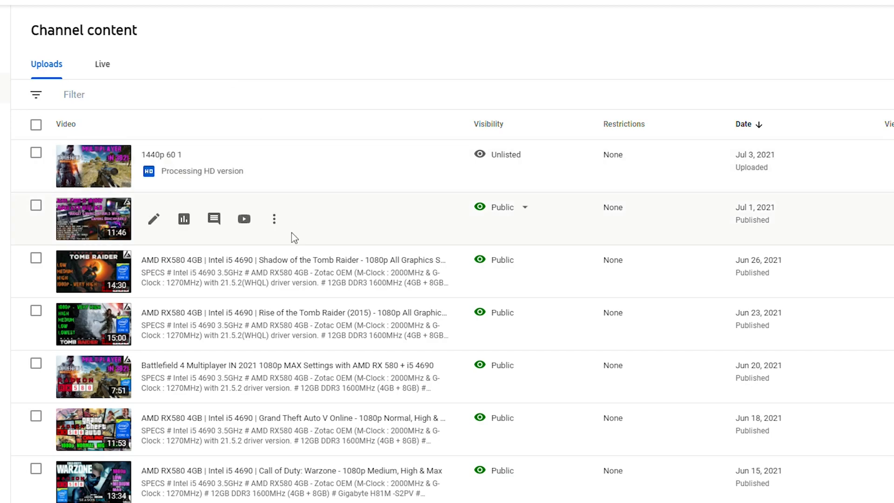
pyautogui.click(154, 166)
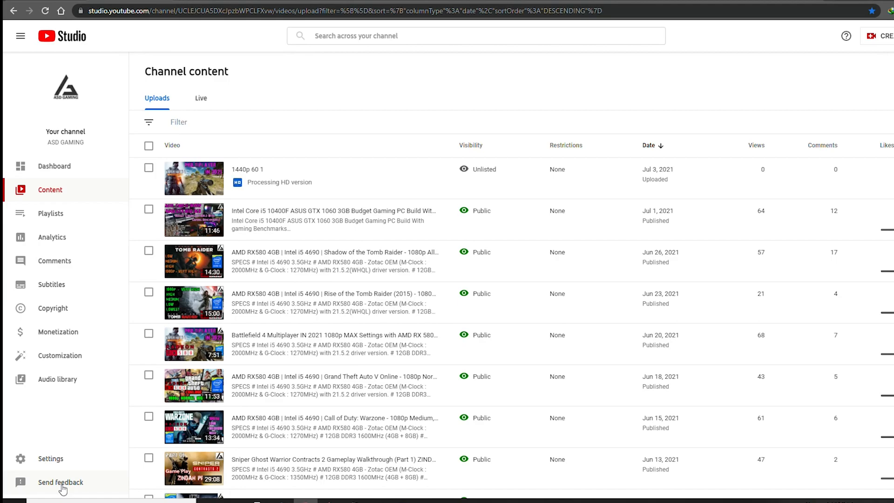
pyautogui.click(62, 484)
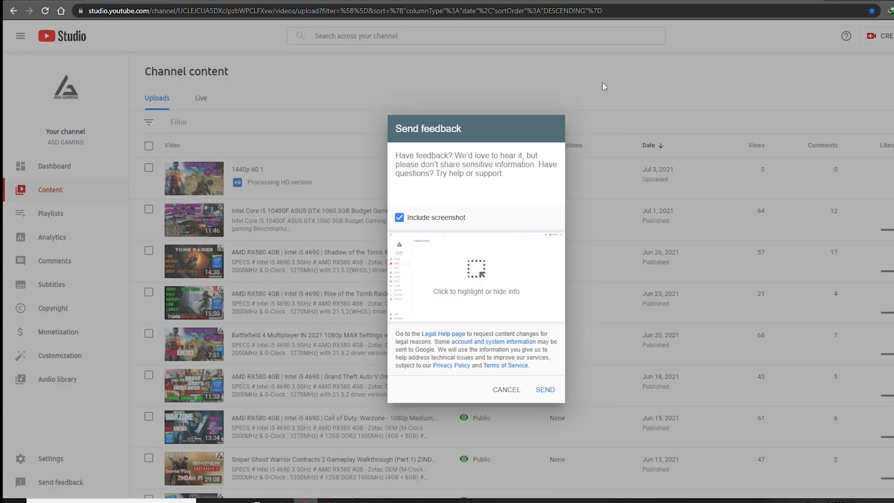
pyautogui.click(478, 275)
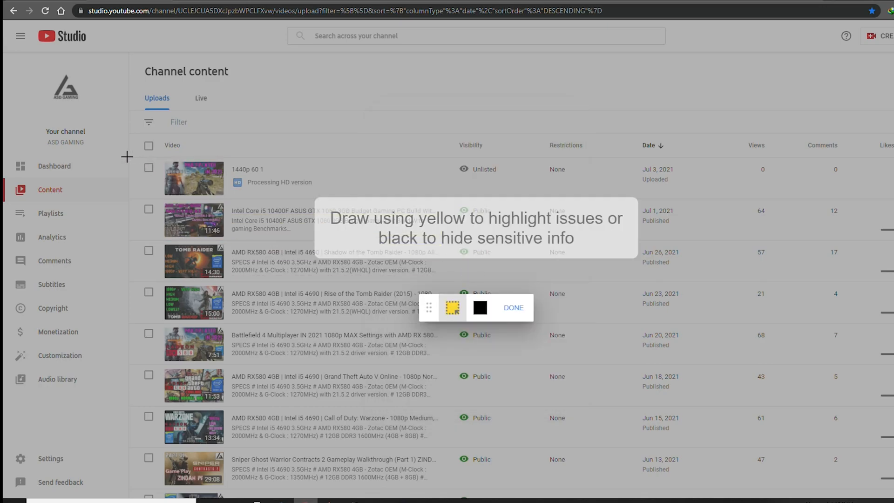
pyautogui.moveTo(126, 157)
pyautogui.mouseDown()
pyautogui.moveTo(202, 176)
pyautogui.moveTo(371, 196)
pyautogui.moveTo(580, 199)
pyautogui.mouseUp()
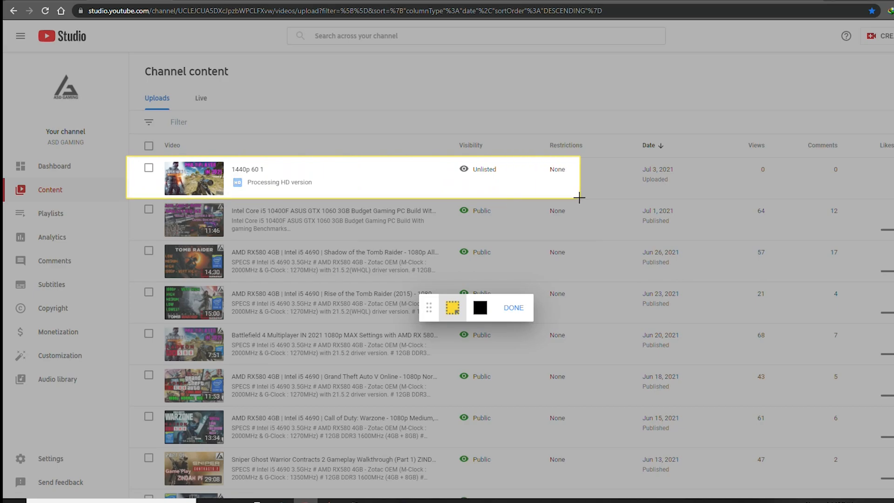
pyautogui.click(514, 307)
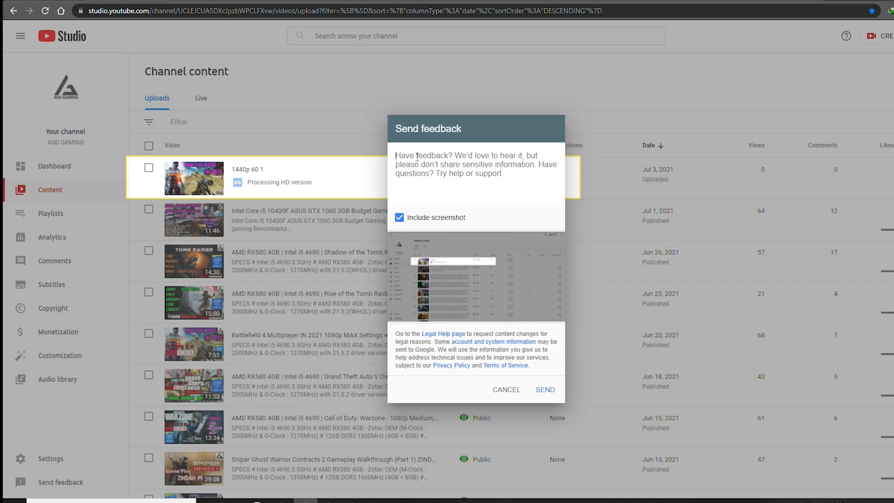
# Write that the uploaded video is stuck at processing hd version, ask for help with the issue, and send the feedback
pyautogui.write('I was upl')
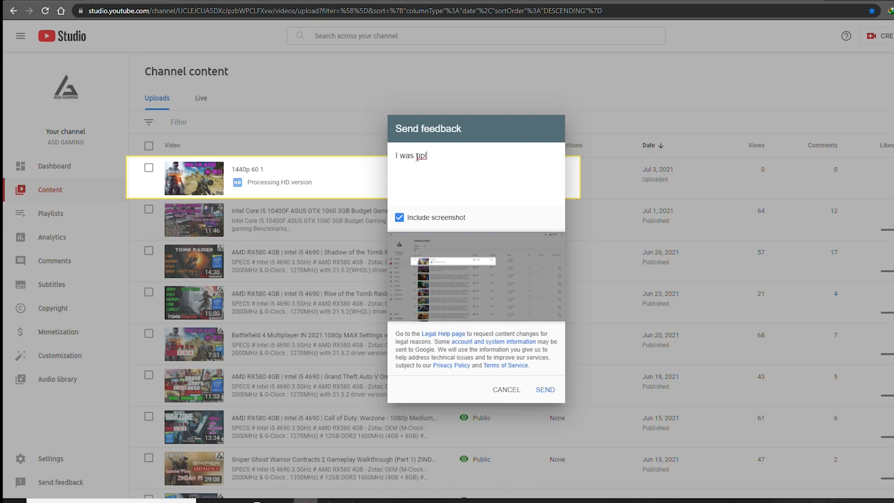
pyautogui.write("ng this video and now it's stuck at processing hd version. please help me out with this issue.")
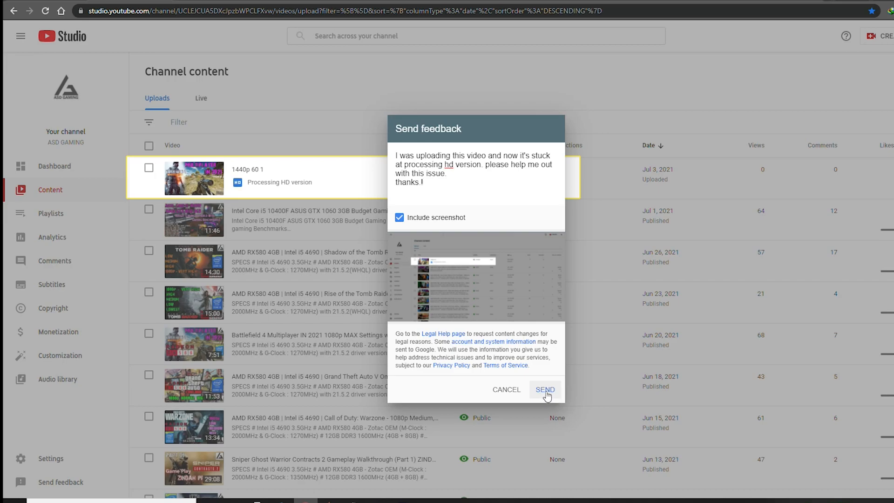
pyautogui.click(546, 390)
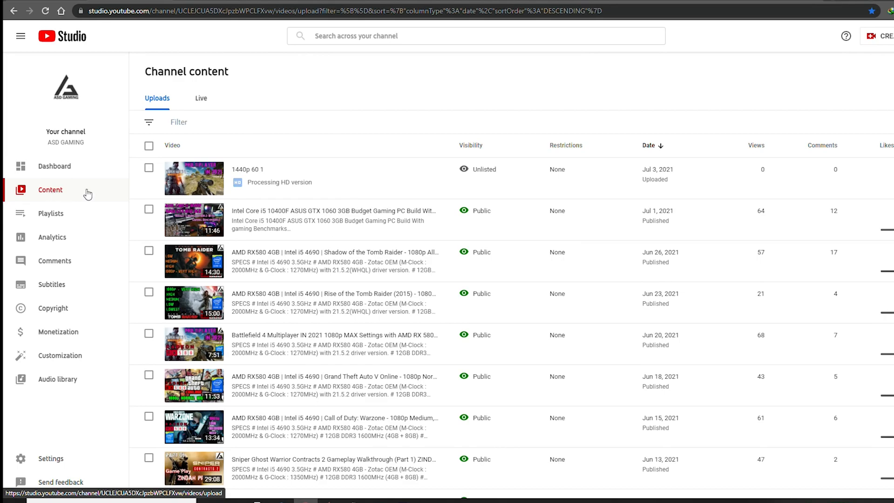
# Open the "1440p 60 1" upload in the video editor, trim it and save the changes
pyautogui.click(242, 183)
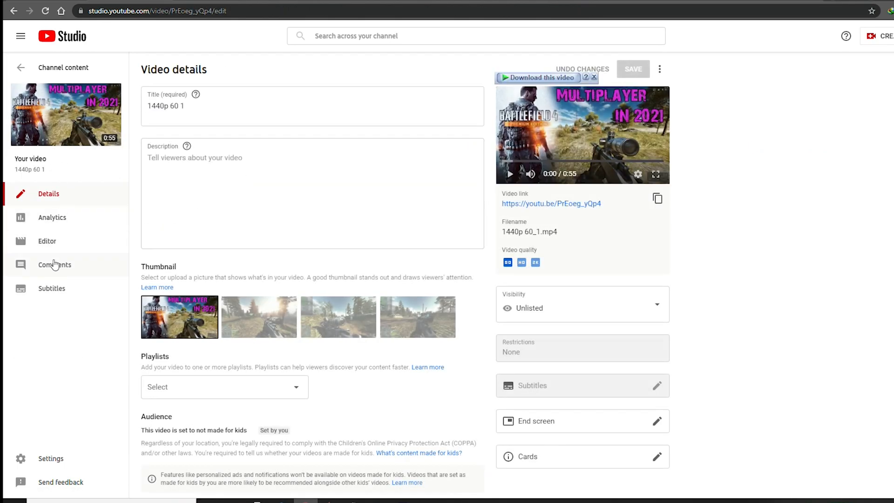
pyautogui.click(88, 247)
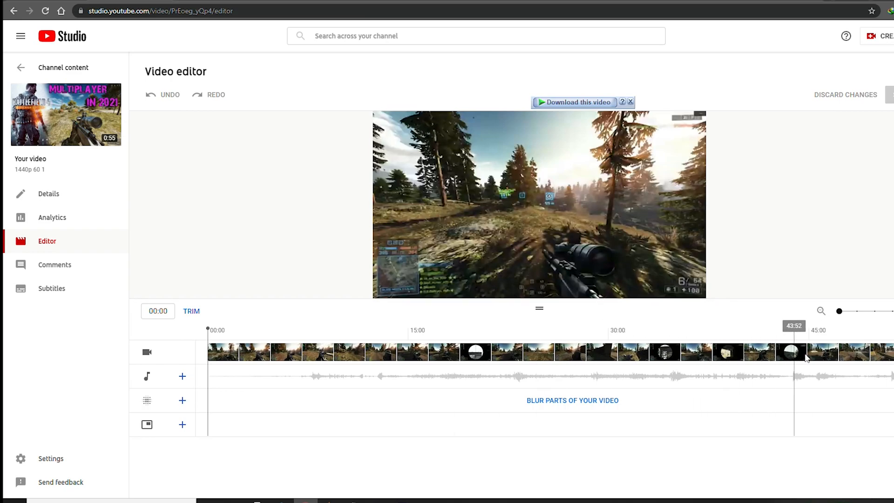
pyautogui.click(191, 311)
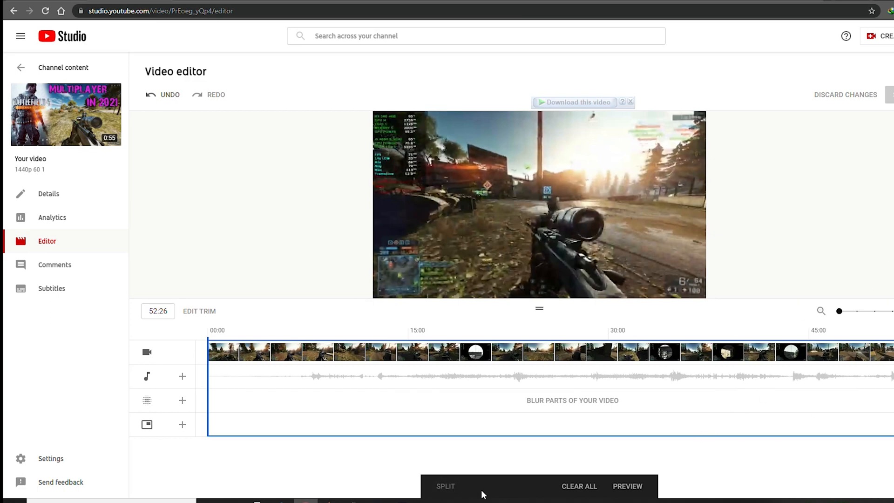
pyautogui.click(636, 488)
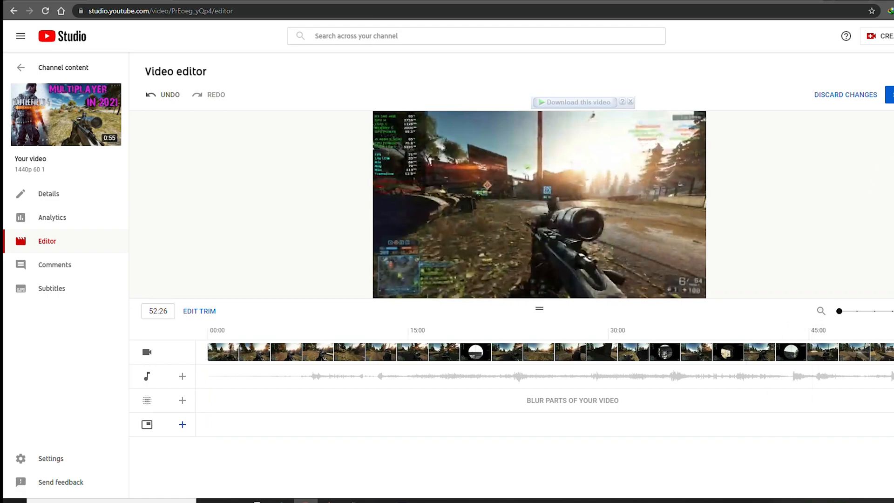
pyautogui.click(890, 94)
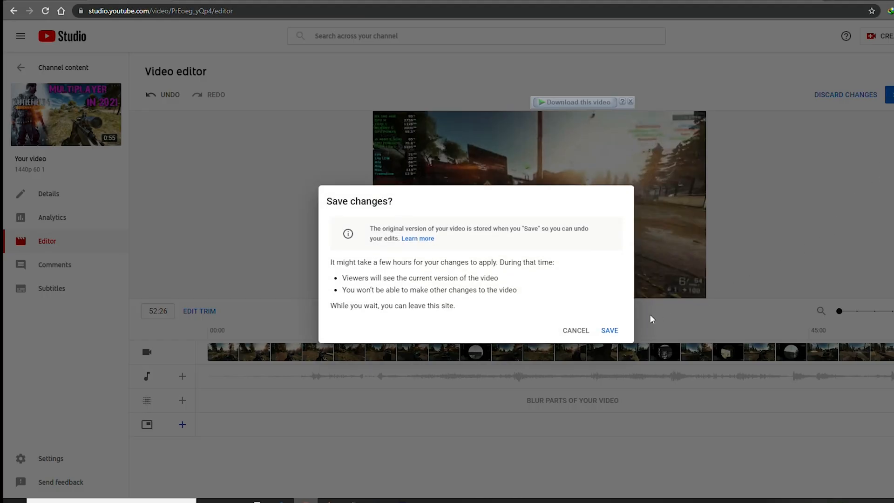
pyautogui.click(609, 327)
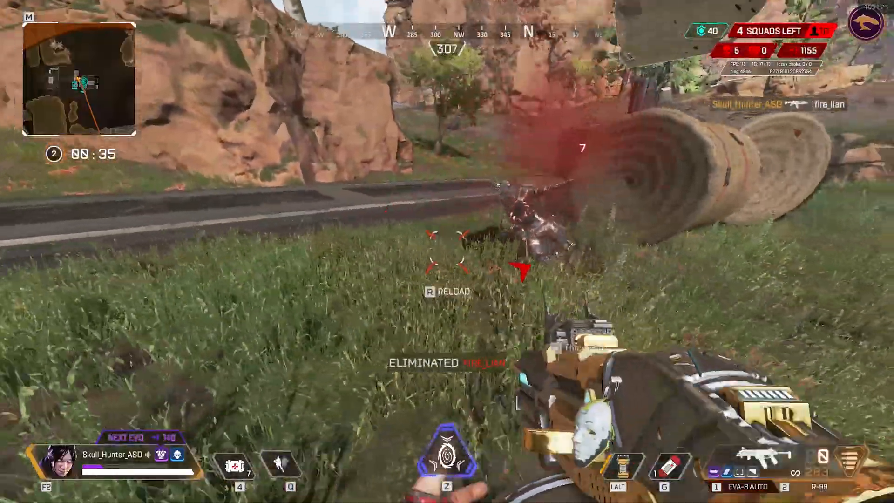
pyautogui.press('e')
pyautogui.click(162, 366)
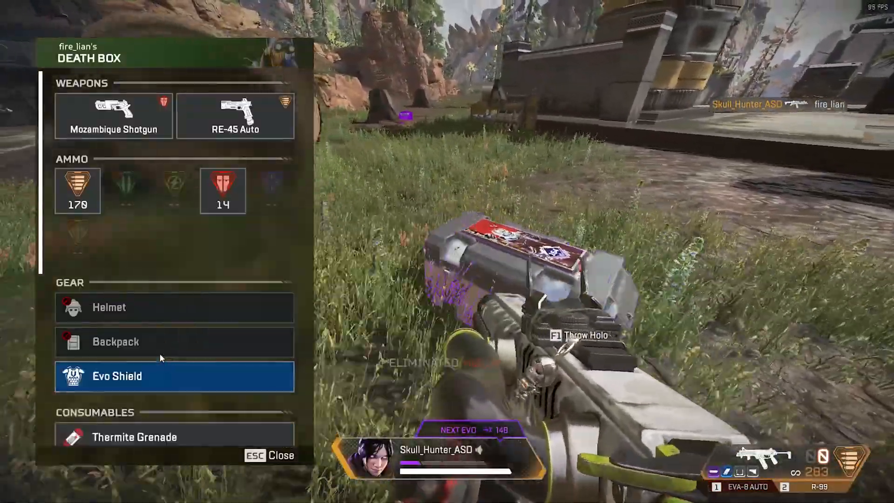
pyautogui.click(79, 196)
pyautogui.click(223, 196)
pyautogui.scroll(-3, 217, 239)
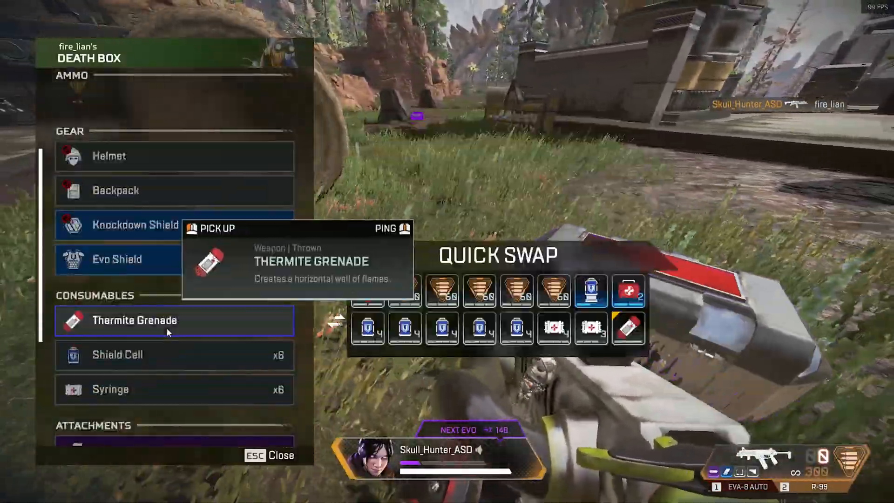
pyautogui.scroll(-3, 167, 328)
pyautogui.click(136, 303)
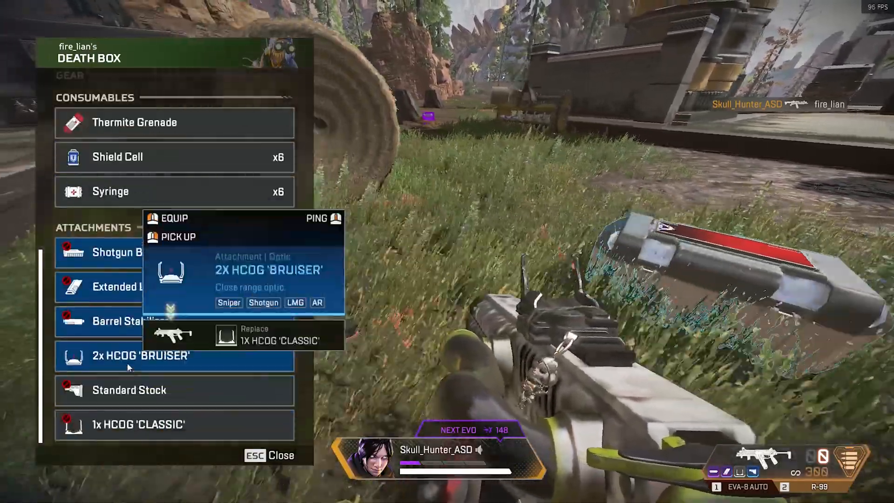